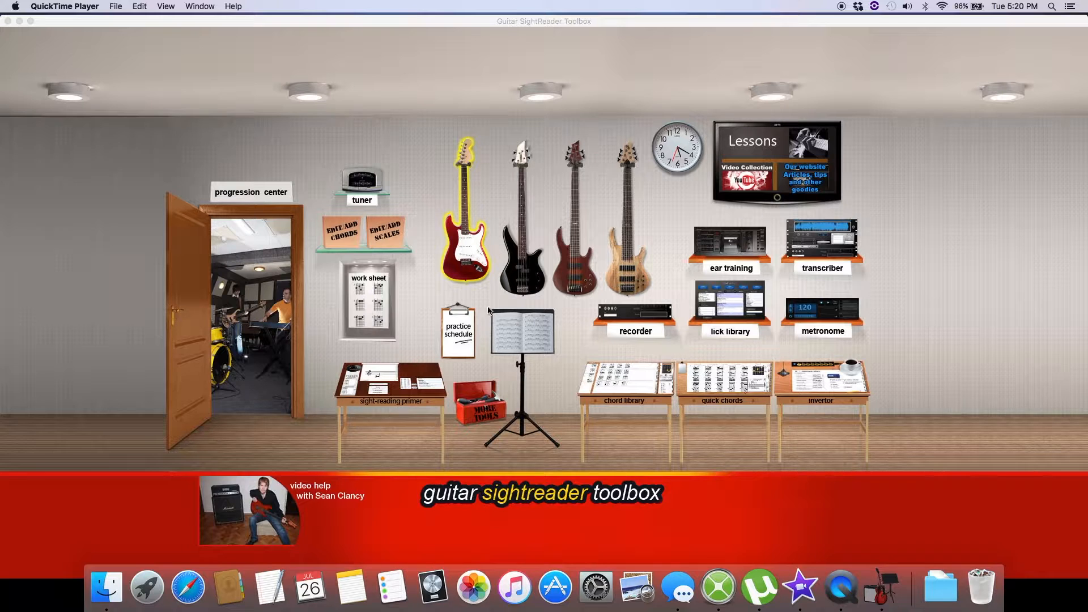
- Open the practice schedule's design view and add a practice exercise titled "Timing" with a time of 5m
left_click(452, 332)
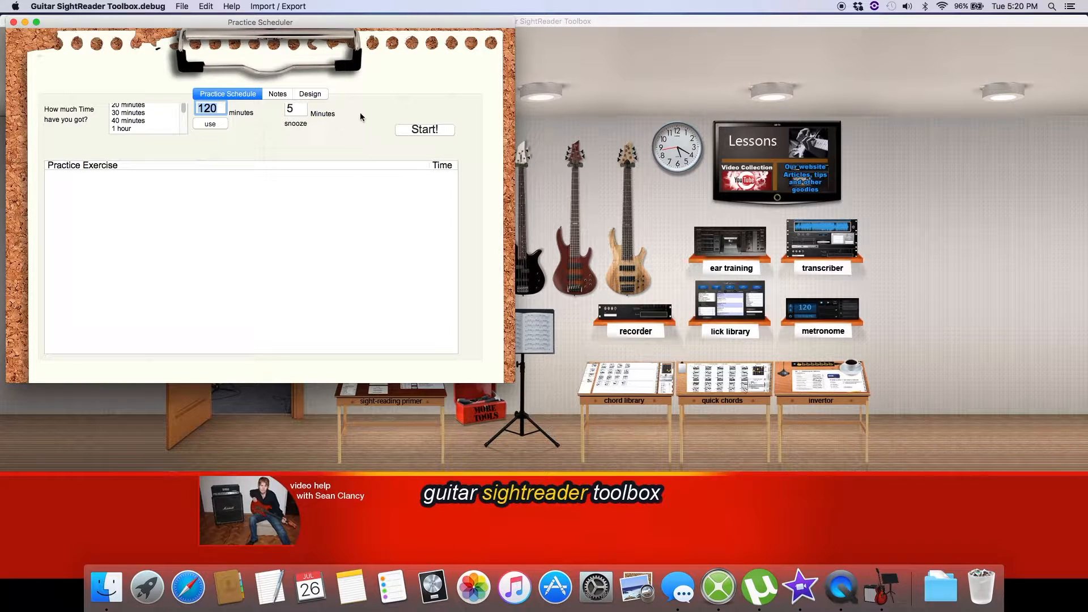
left_click(309, 96)
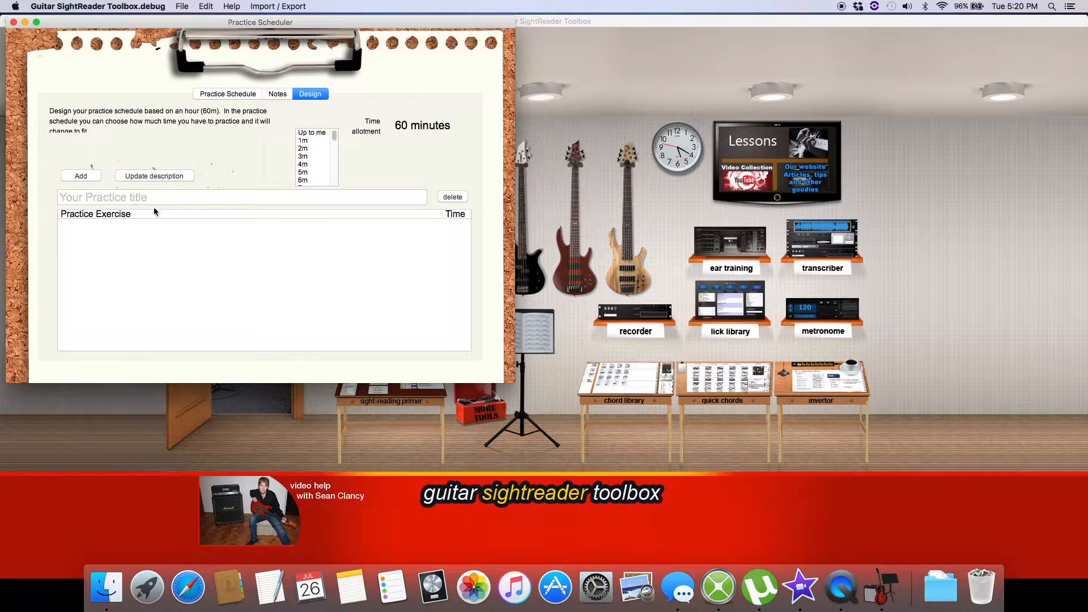
left_click(335, 141)
mouse_move(334, 140)
left_mouse_down()
mouse_move(335, 182)
mouse_move(341, 125)
left_mouse_up()
left_click(106, 199)
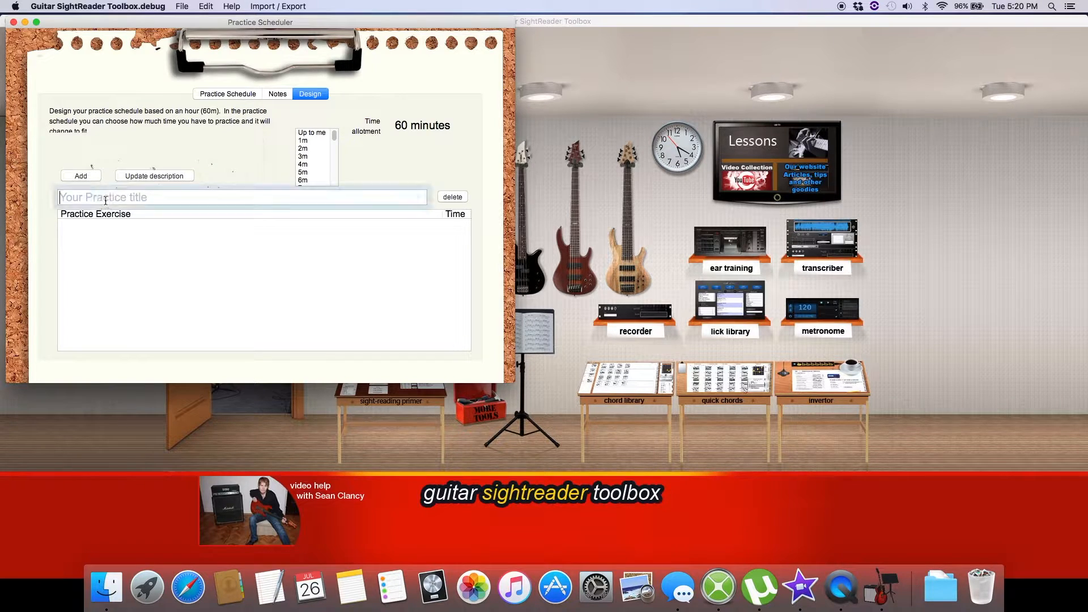
type("Timing")
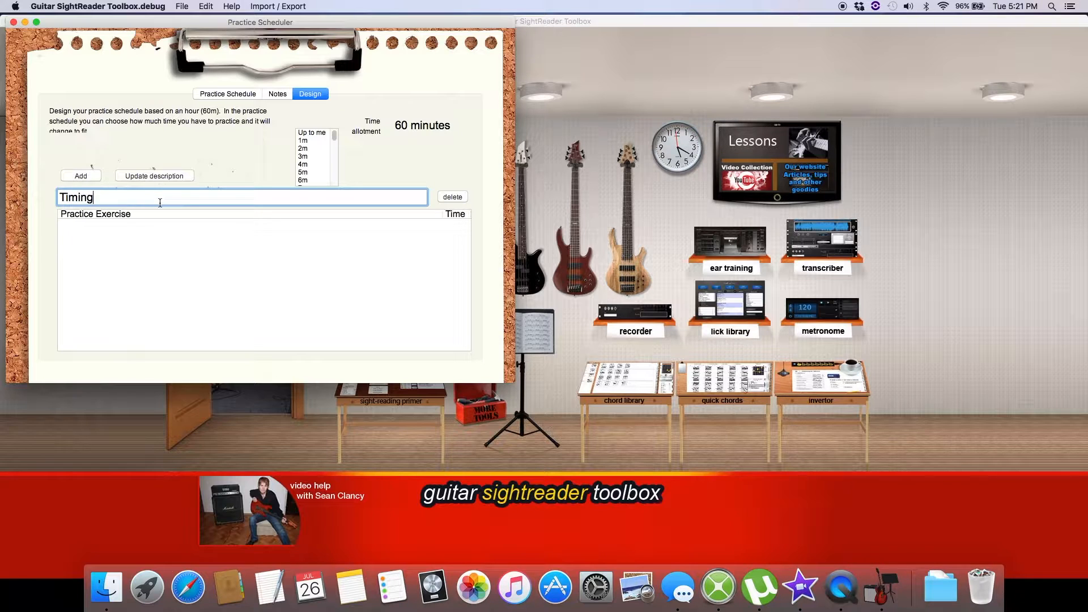
mouse_move(334, 136)
left_mouse_down()
mouse_move(333, 186)
mouse_move(335, 139)
left_mouse_up()
left_click(304, 141)
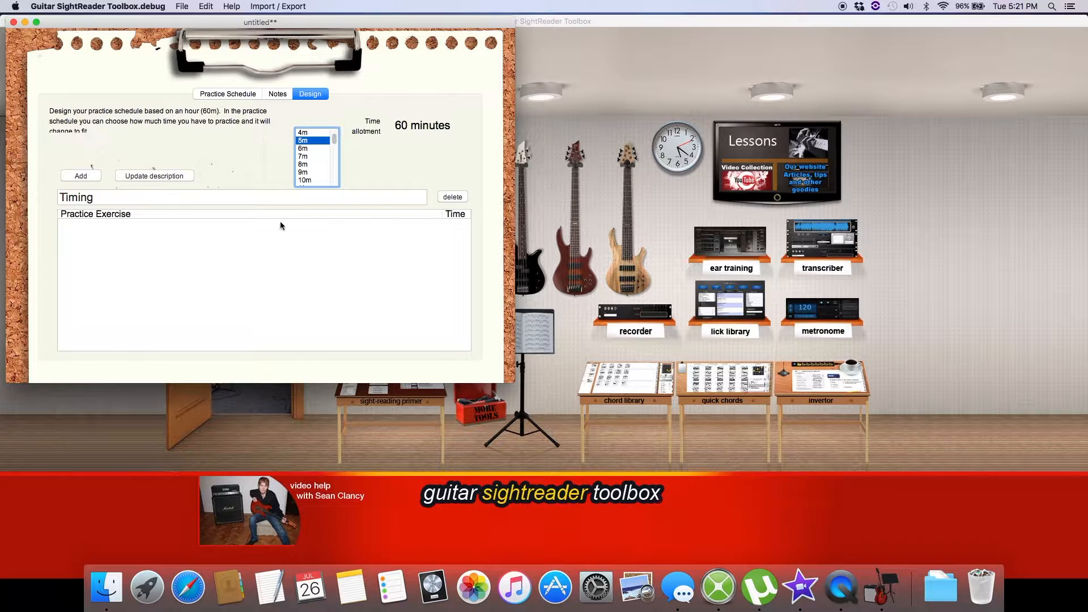
left_click(81, 174)
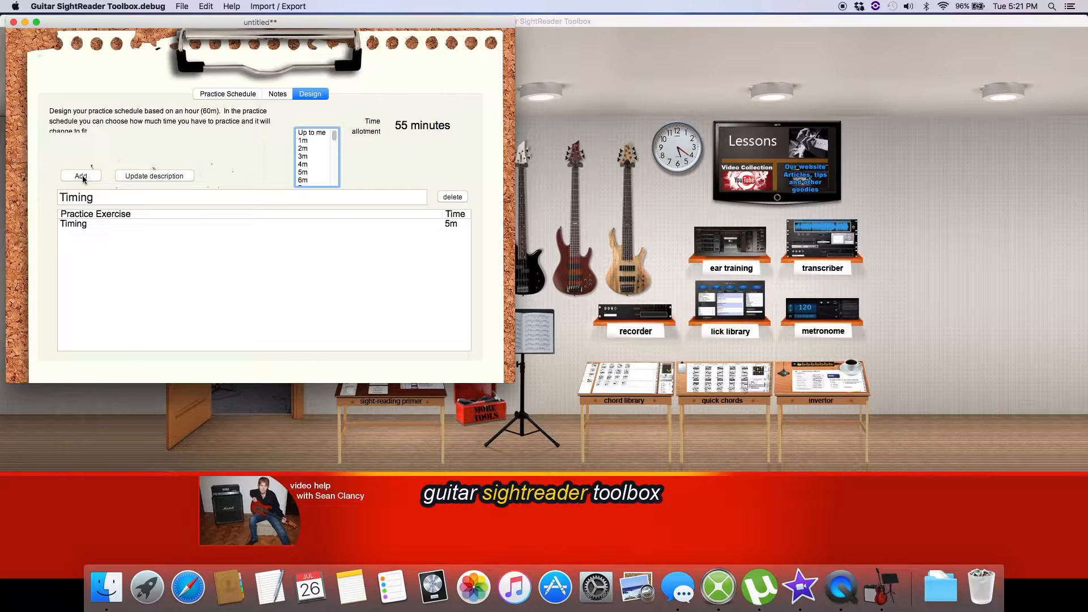
- Add a practice exercise titled "Sight-reading" with a time of 30m
double_click(91, 197)
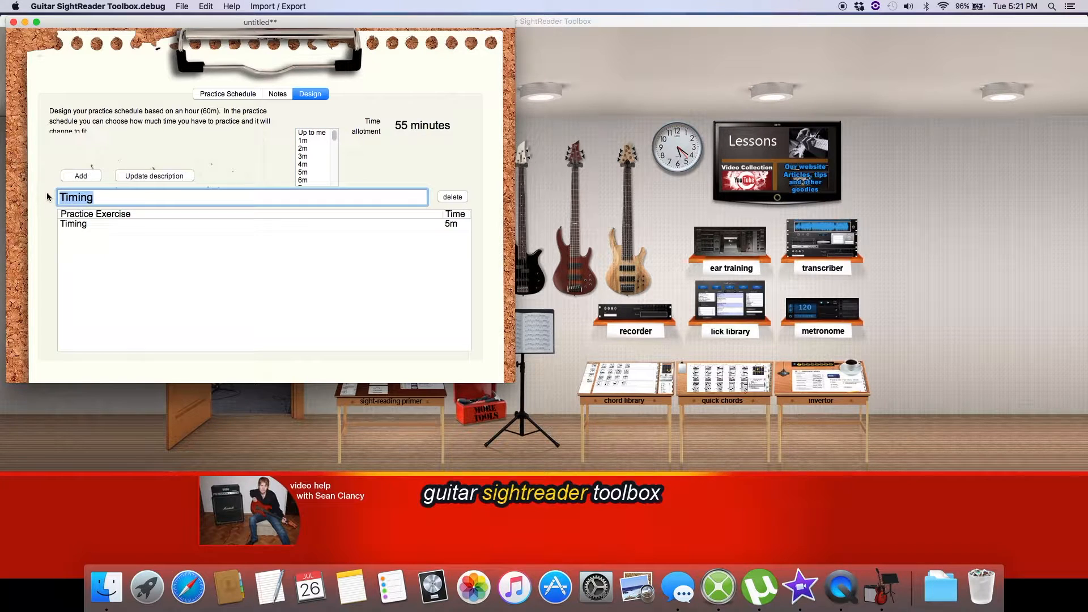
type("Sight-reading")
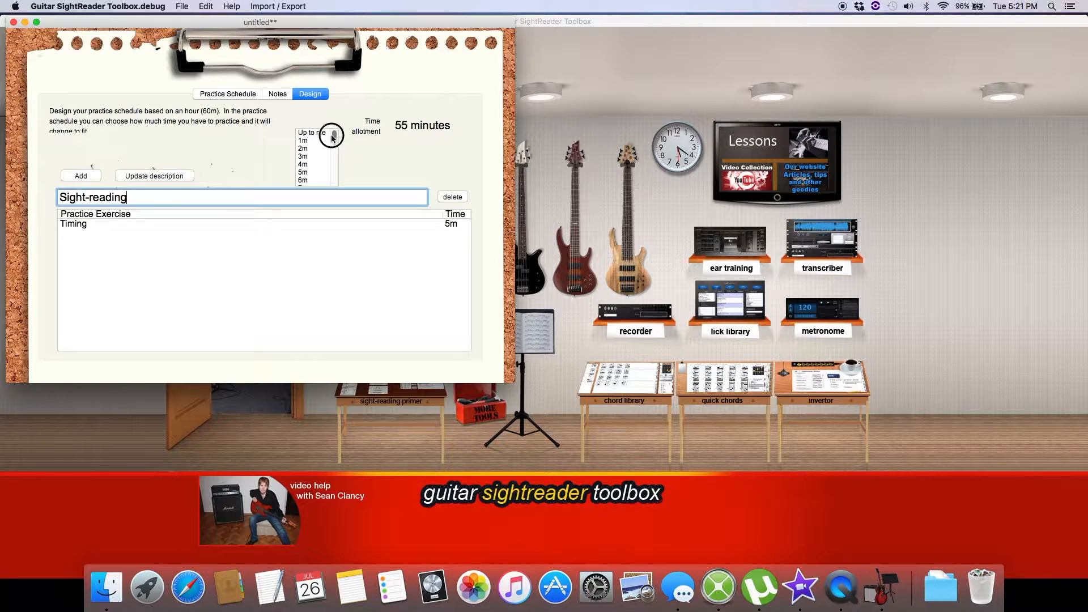
left_click_drag(336, 141, 337, 166)
left_click(306, 133)
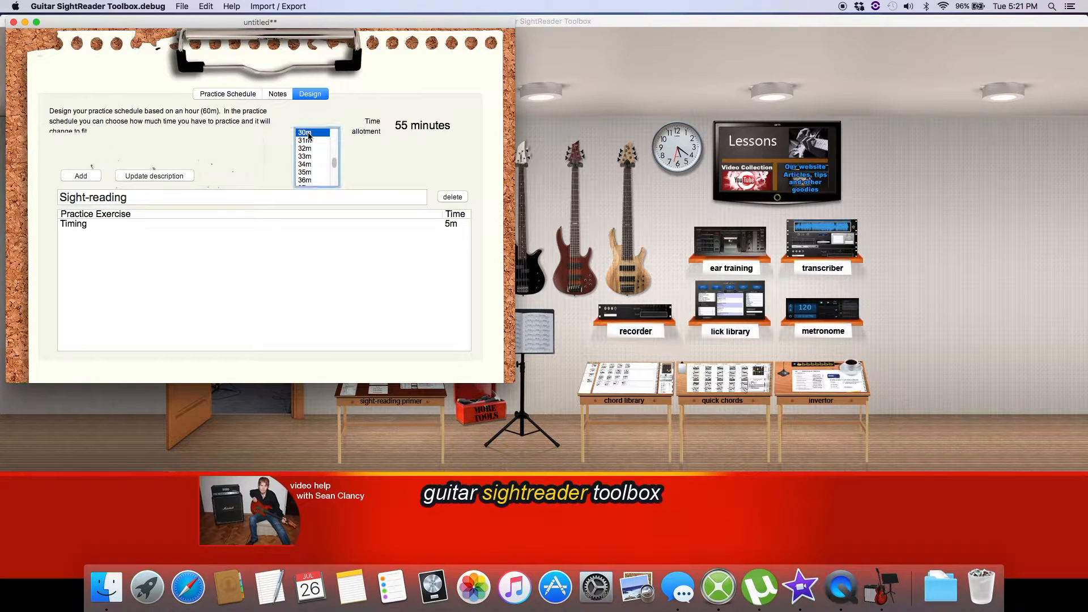
left_click(90, 176)
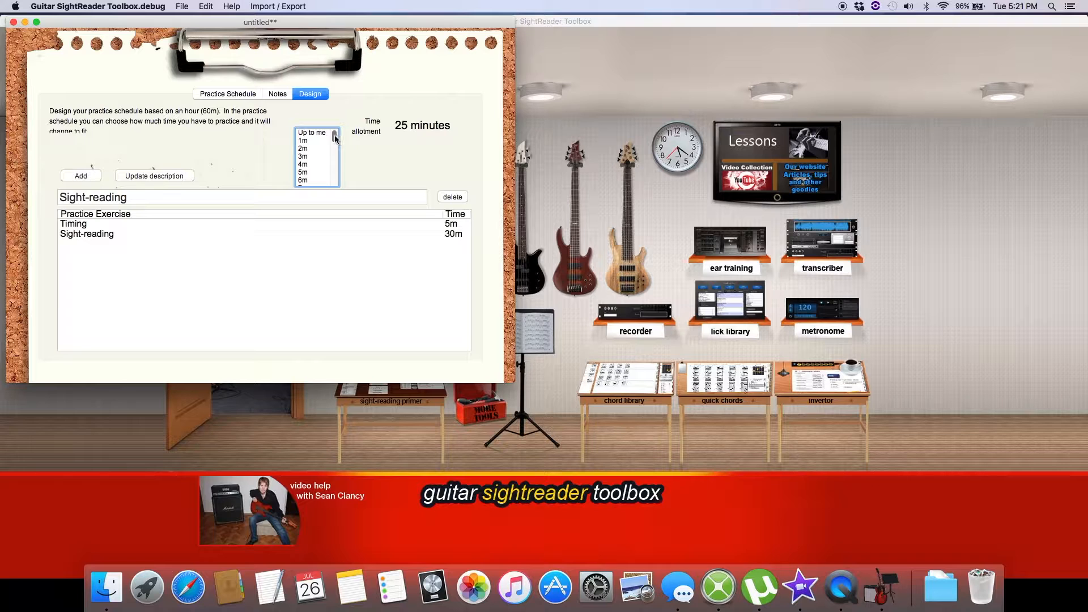
- Add a practice exercise titled "Ear-training" with a time of 10m
left_click(66, 193)
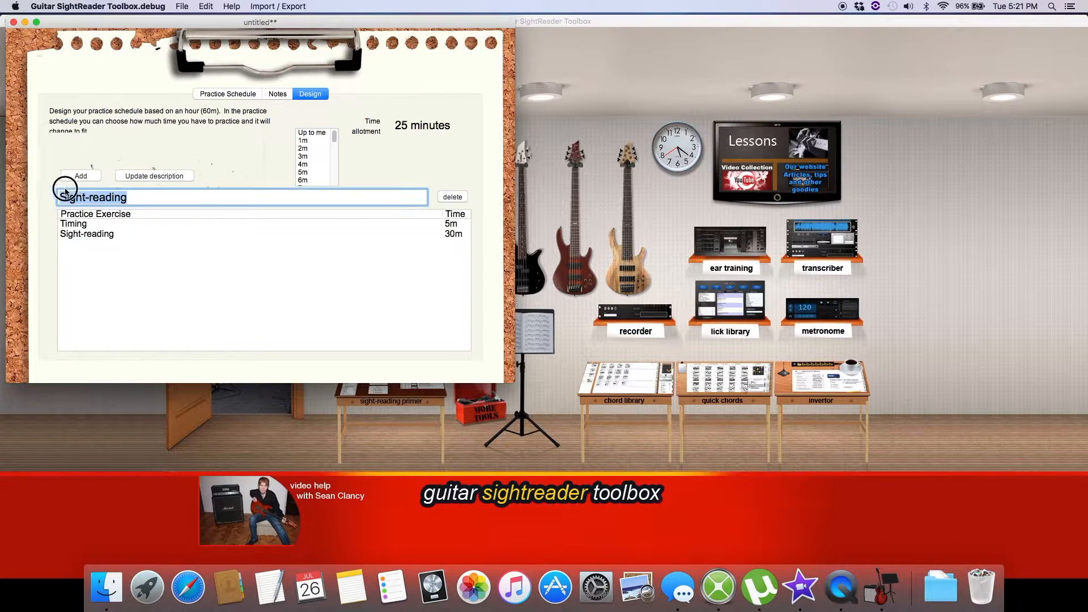
type("Ear-training")
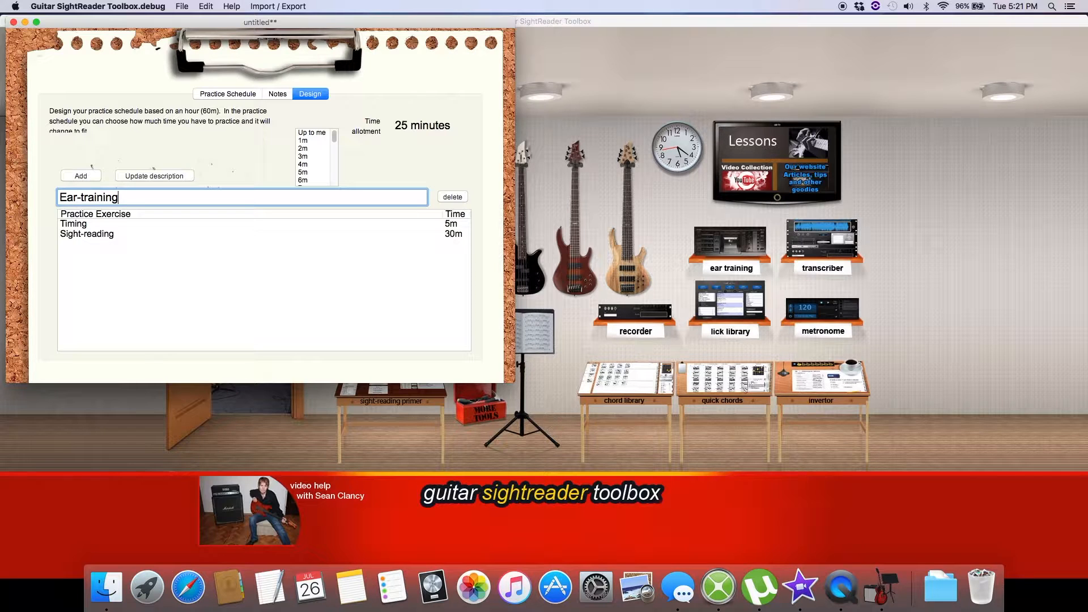
left_click(334, 139)
left_click_drag(334, 139, 334, 151)
left_click(305, 164)
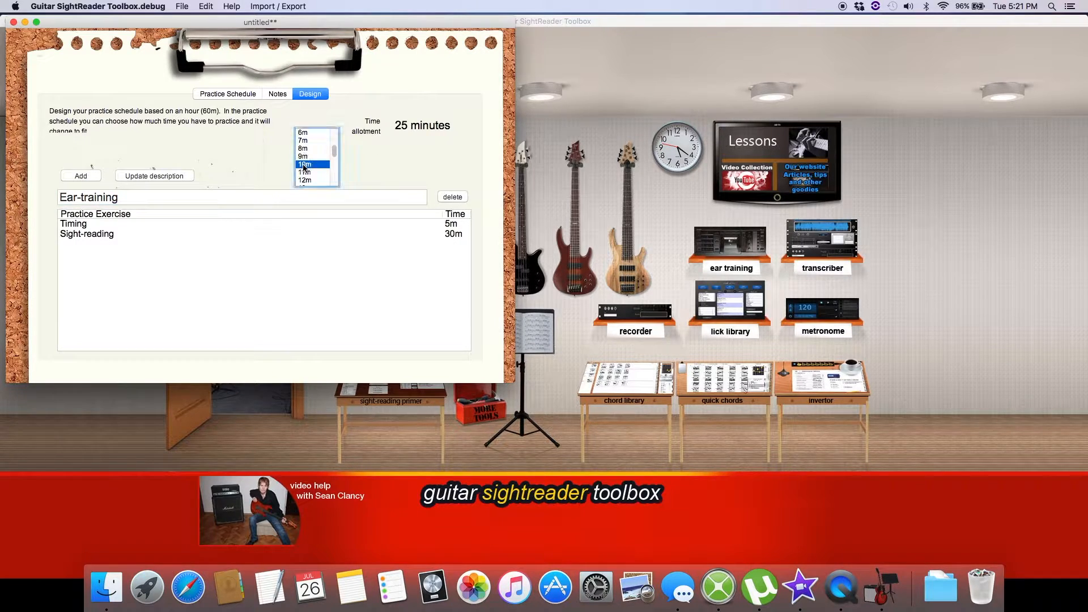
left_click(76, 176)
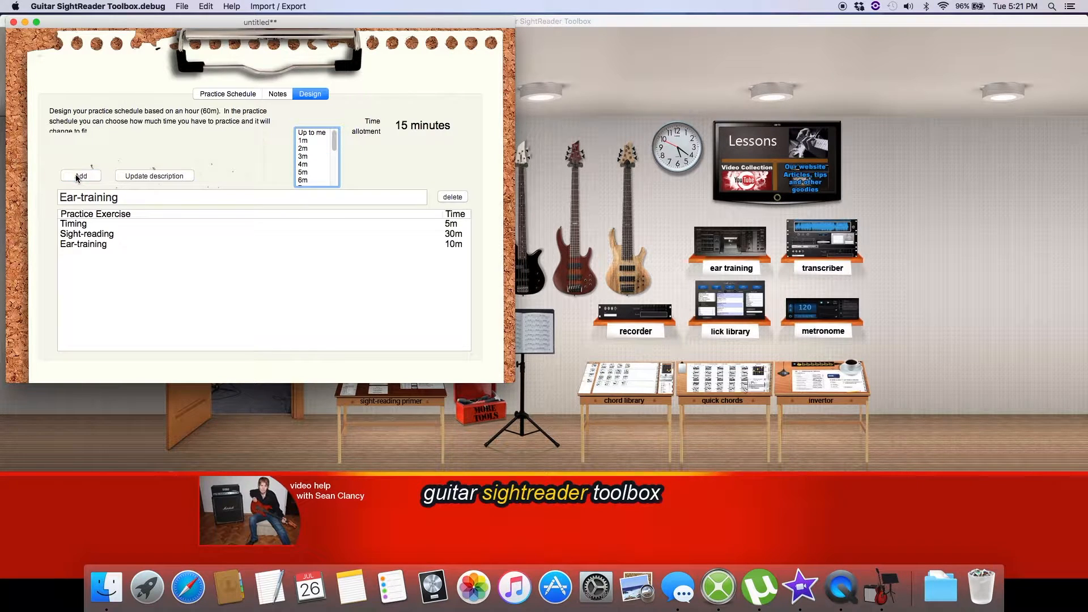
- Add a practice exercise titled "Working on Technique" with a time of 15m
mouse_move(334, 142)
left_mouse_down()
mouse_move(332, 193)
mouse_move(334, 135)
left_mouse_up()
left_click(151, 197)
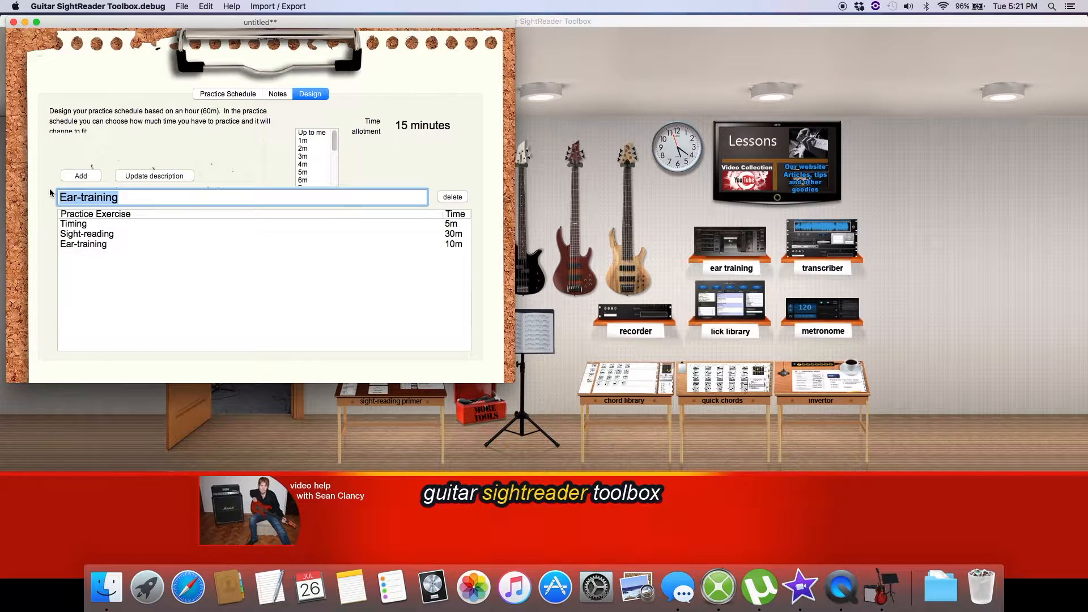
type("Wo")
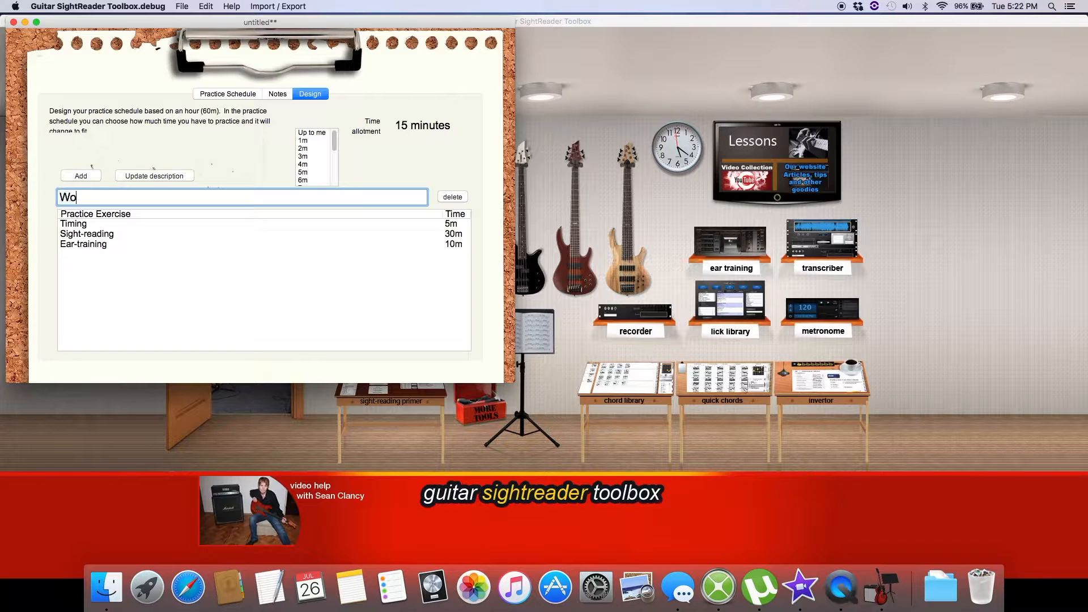
type("rking on Technique")
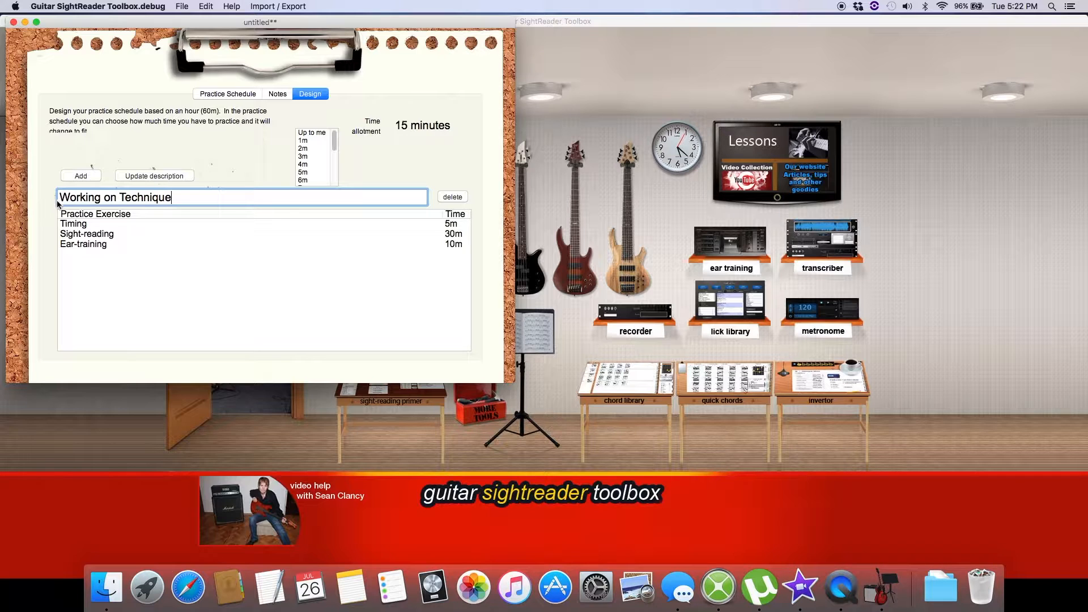
left_click(336, 146)
left_click_drag(336, 146, 339, 187)
left_click(309, 180)
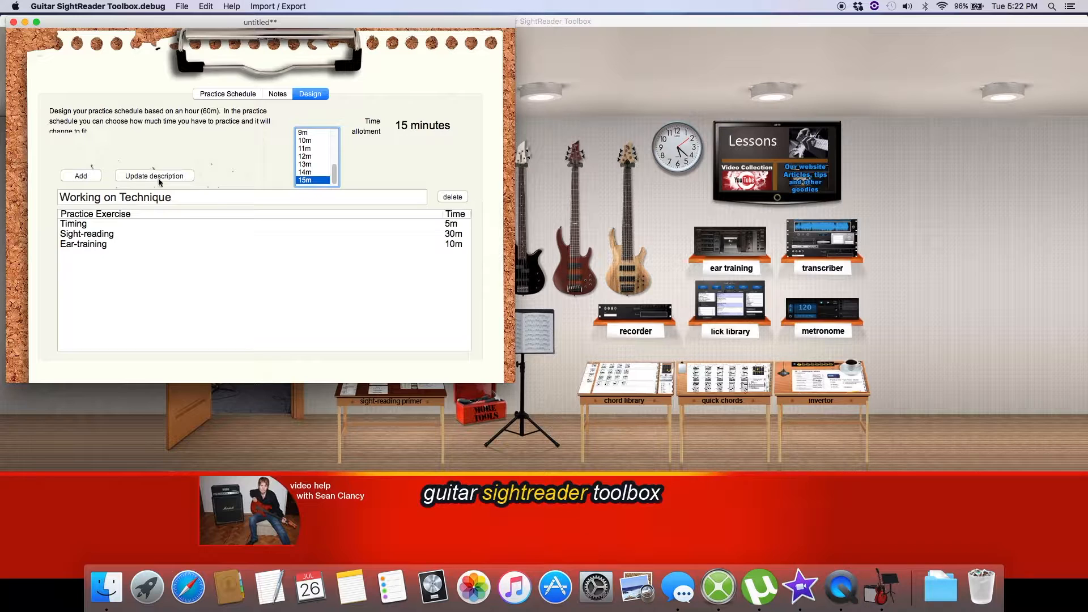
left_click(87, 176)
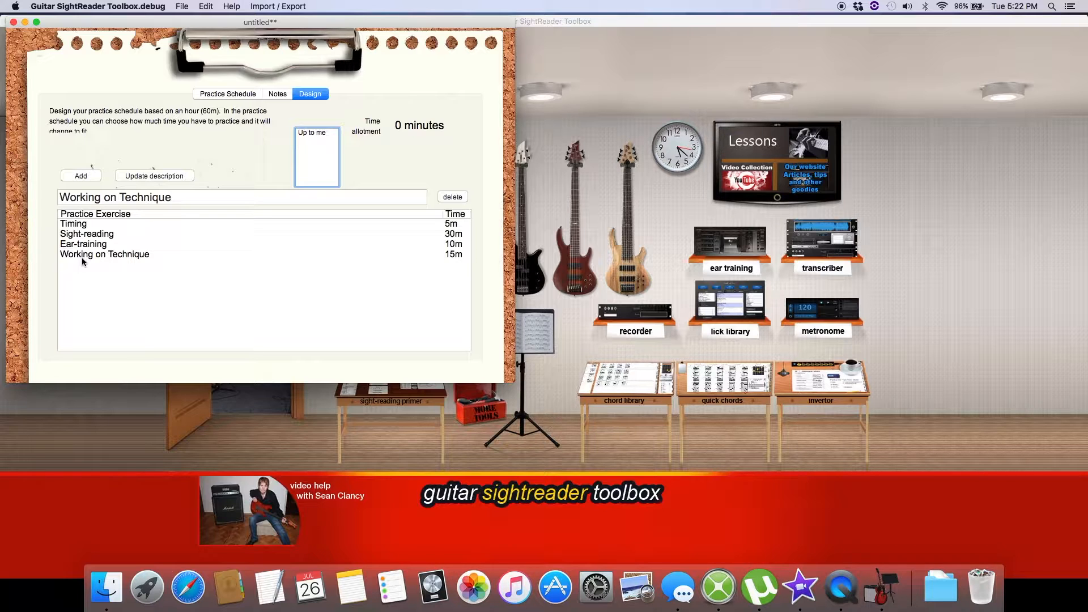
- Move Ear-training to the start of the exercise list and write the note "Ear-training - relative pitch"
left_click(99, 246)
left_click_drag(98, 246, 94, 222)
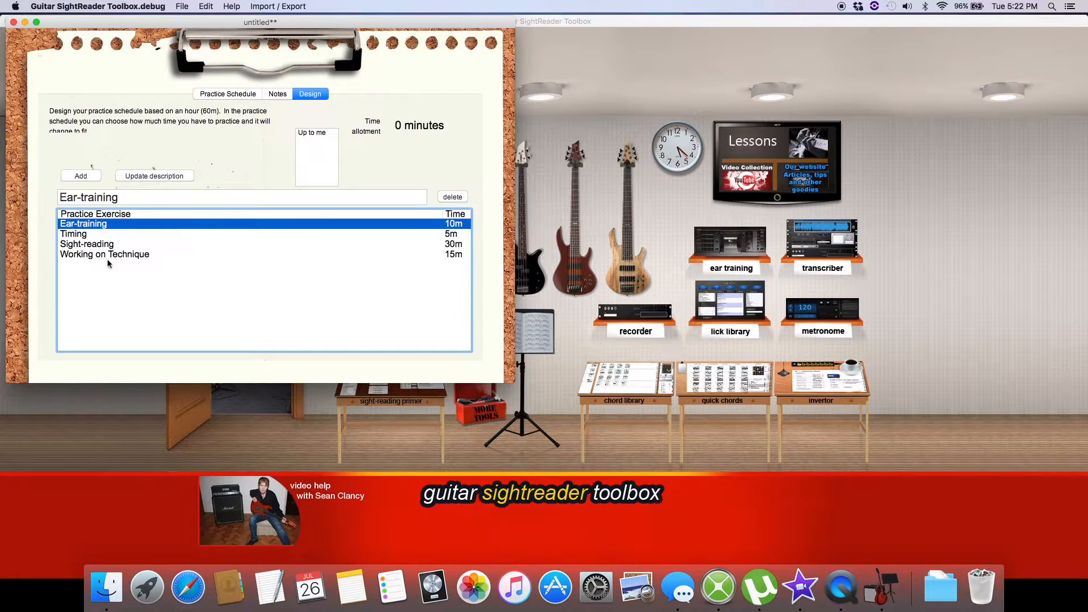
left_click(277, 94)
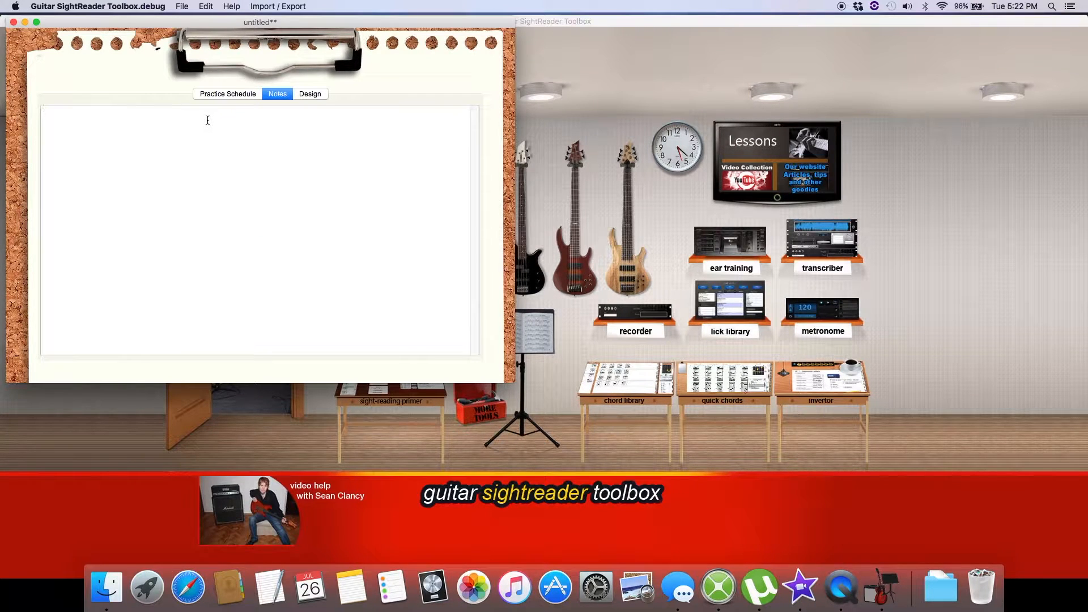
type("Ear-training - relative pitch")
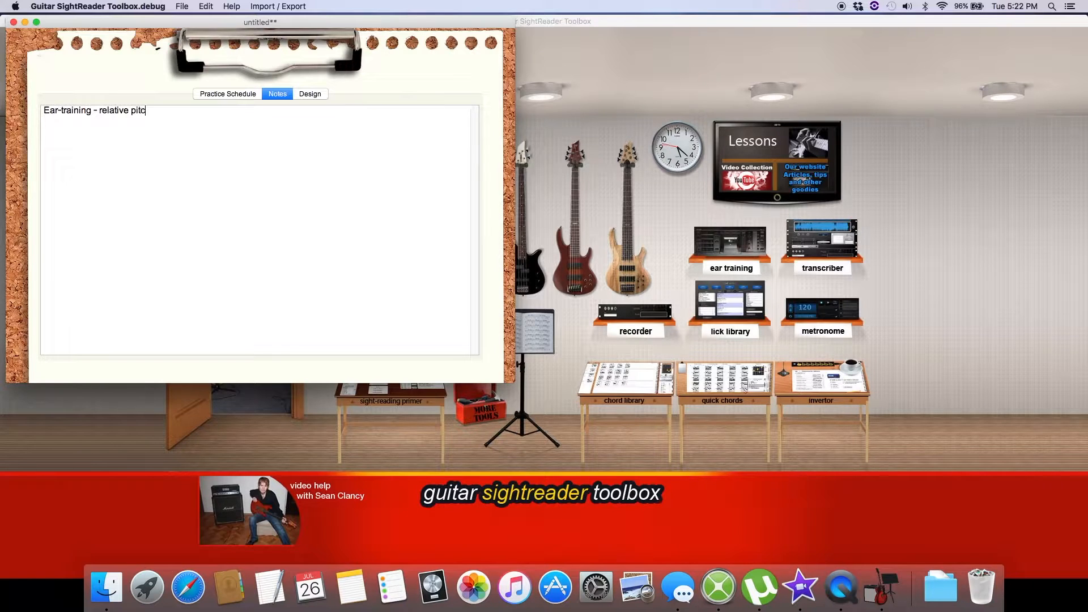
- Fit the practice schedule to the preset 30 minutes, and to a custom total of 3 minutes
left_click(229, 95)
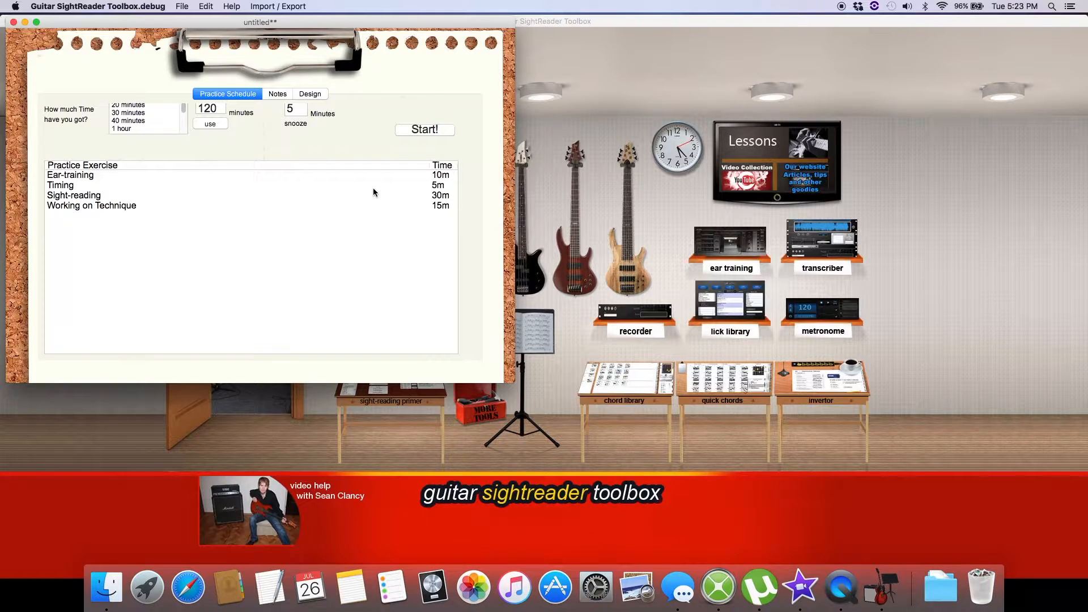
left_click(185, 108)
left_click(138, 113)
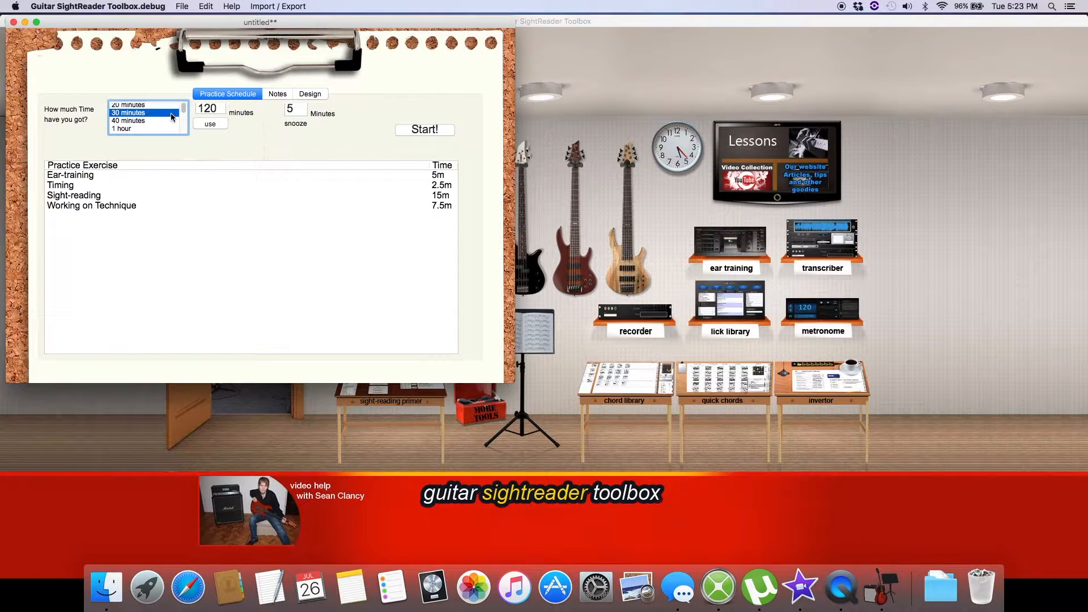
key("Tab")
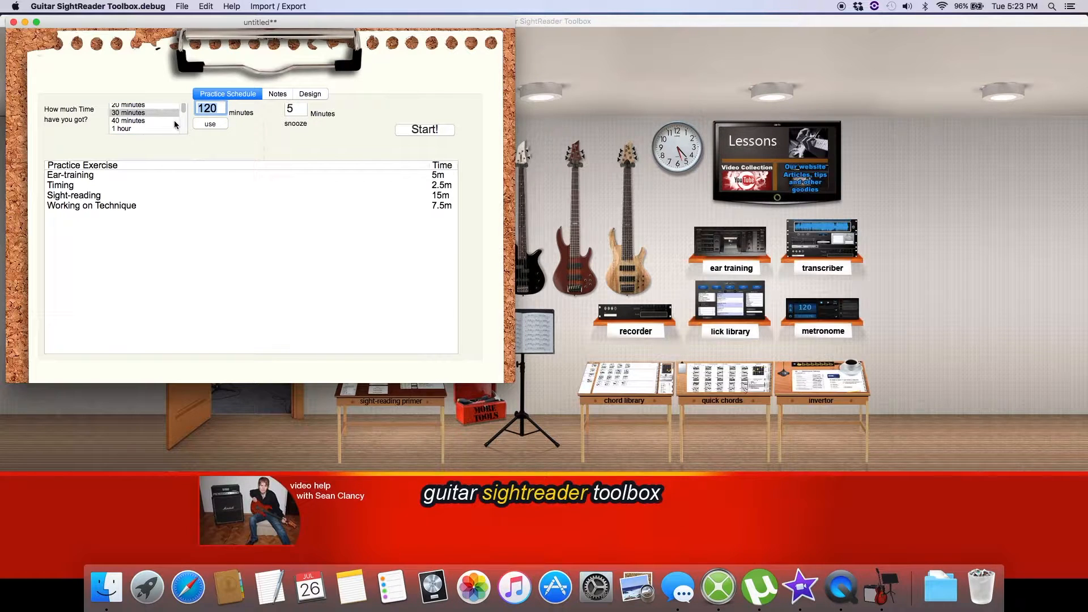
type("3")
left_click(210, 125)
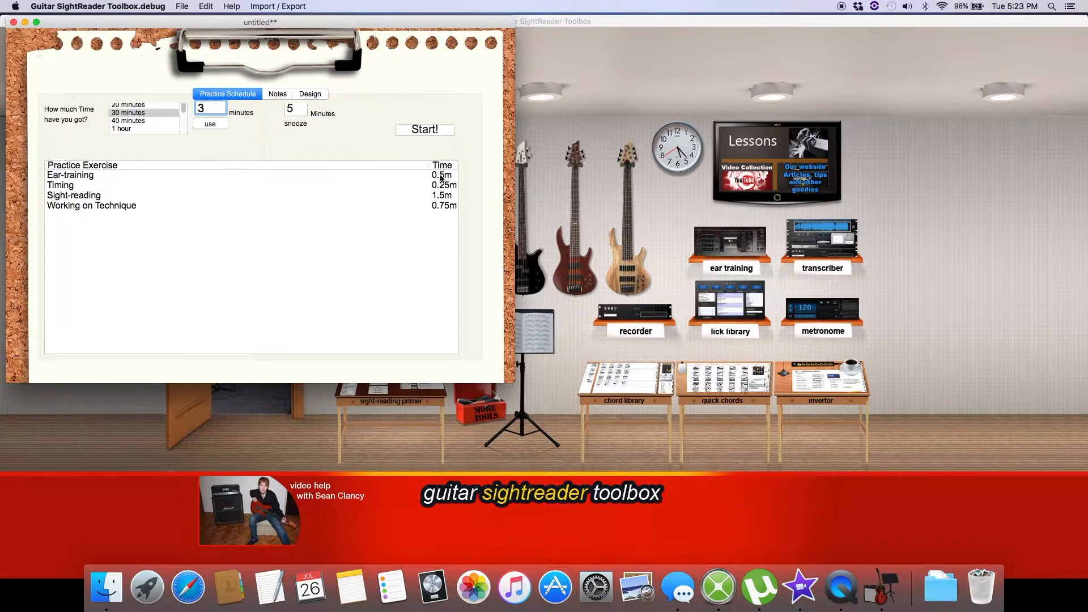
- Apply a custom total time of 2 minutes to the schedule and start the practice session
left_click_drag(205, 107, 190, 107)
type("2")
left_click(206, 124)
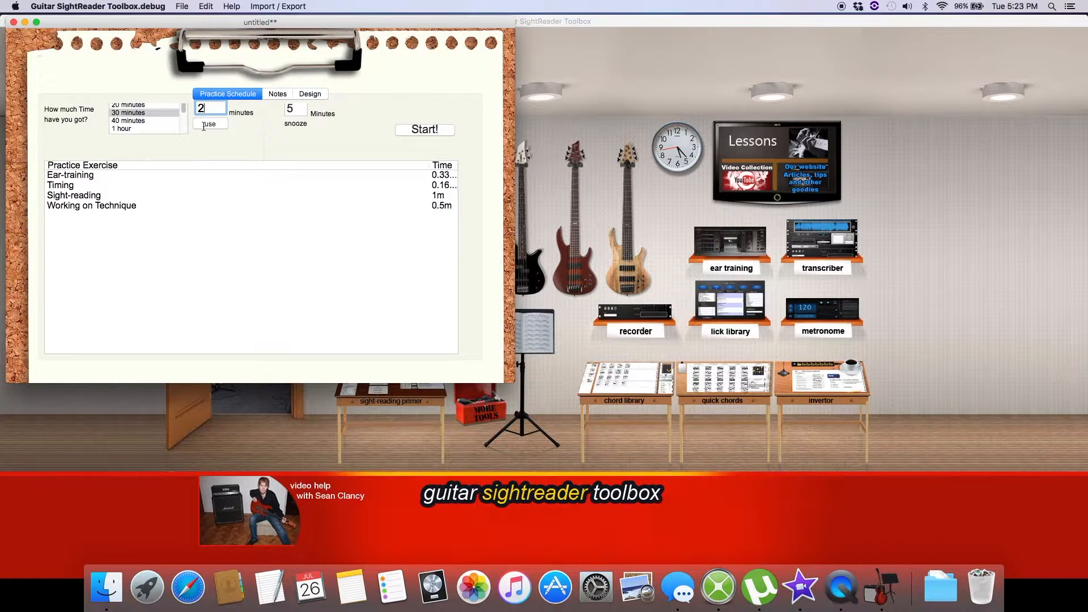
left_click(433, 130)
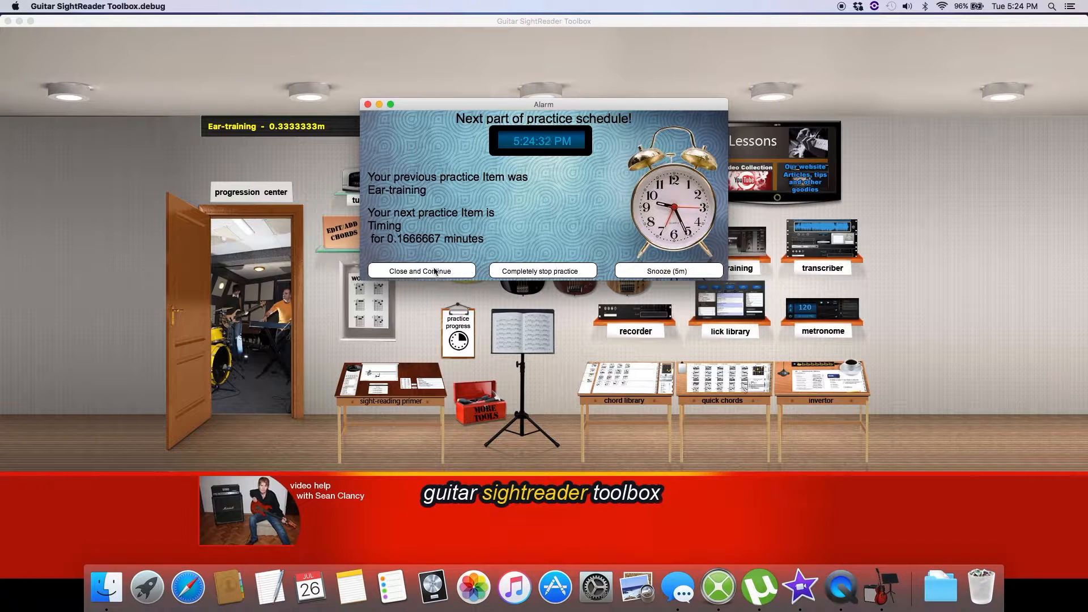
- Continue from the alarm to the Timing exercise, and stop the running practice session from the schedule
left_click(416, 272)
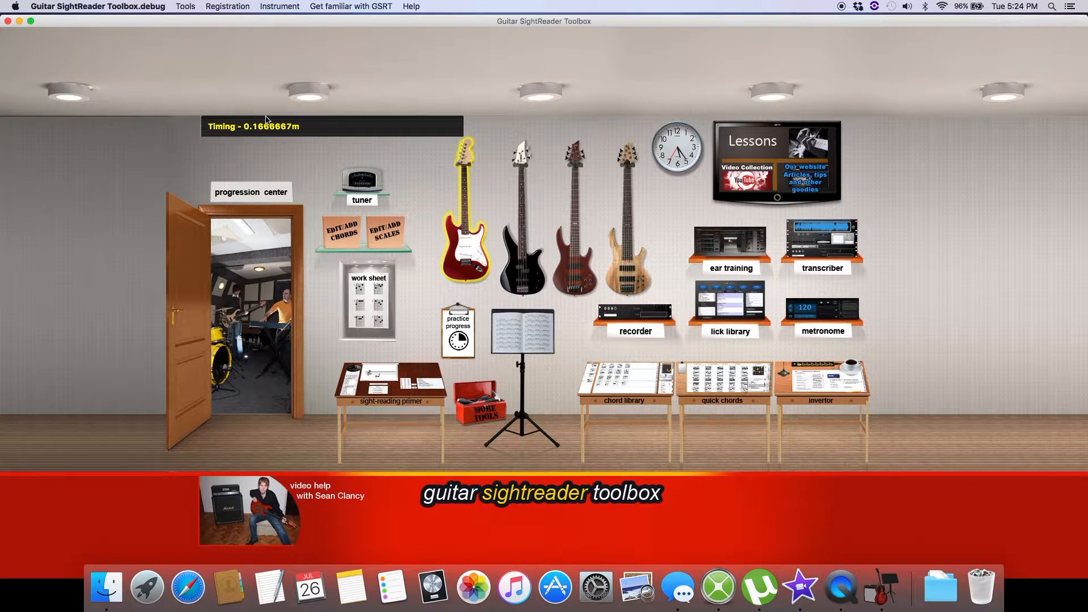
left_click(460, 329)
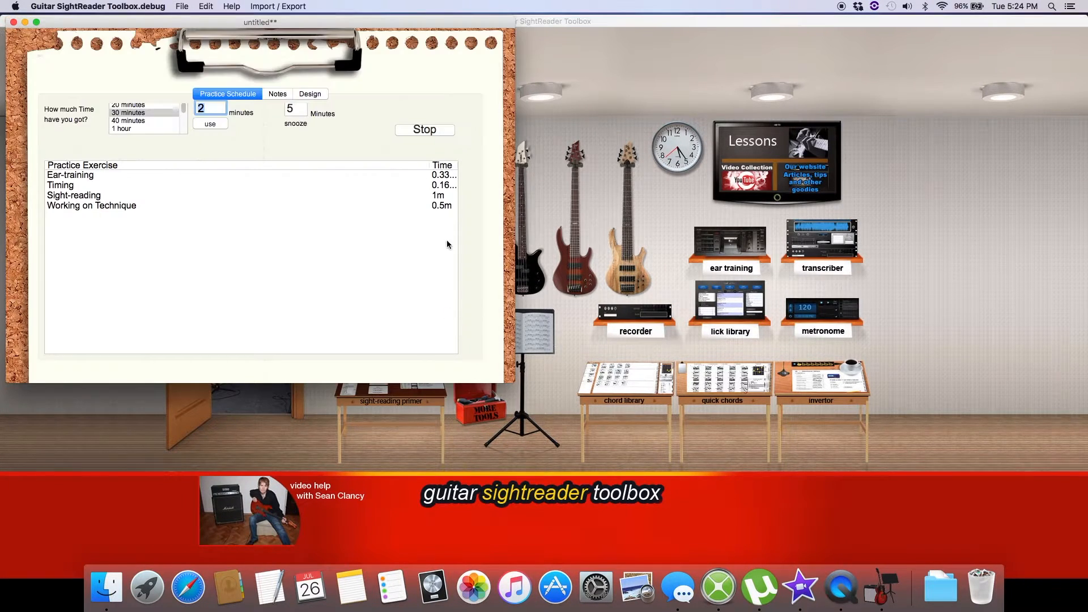
left_click(419, 130)
- Open the saved July 2016 practice schedule, discarding the untitled one without saving
left_click(183, 8)
left_click(187, 32)
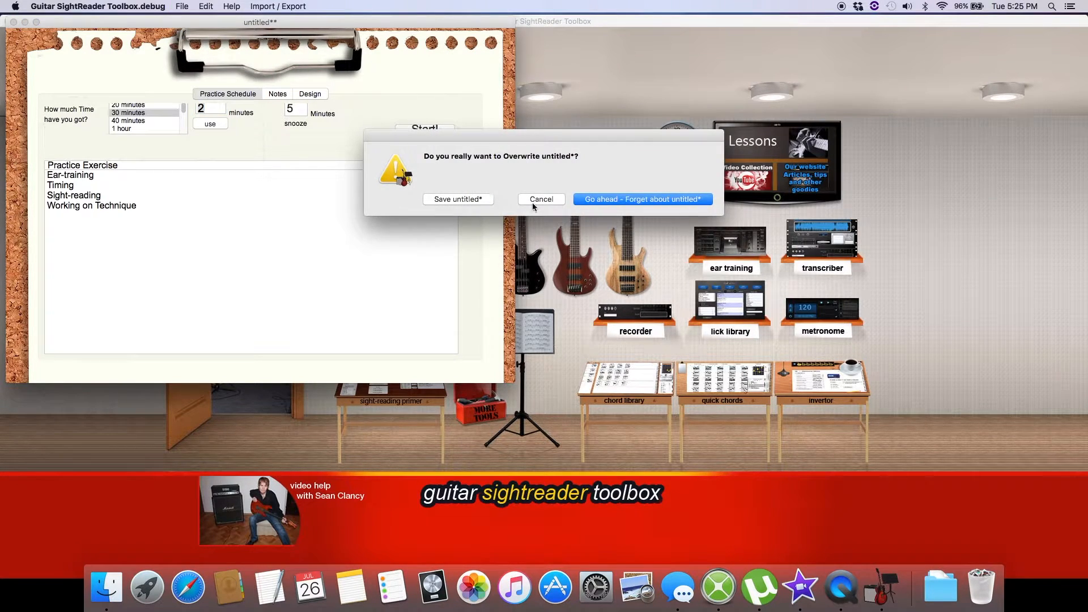
left_click(597, 203)
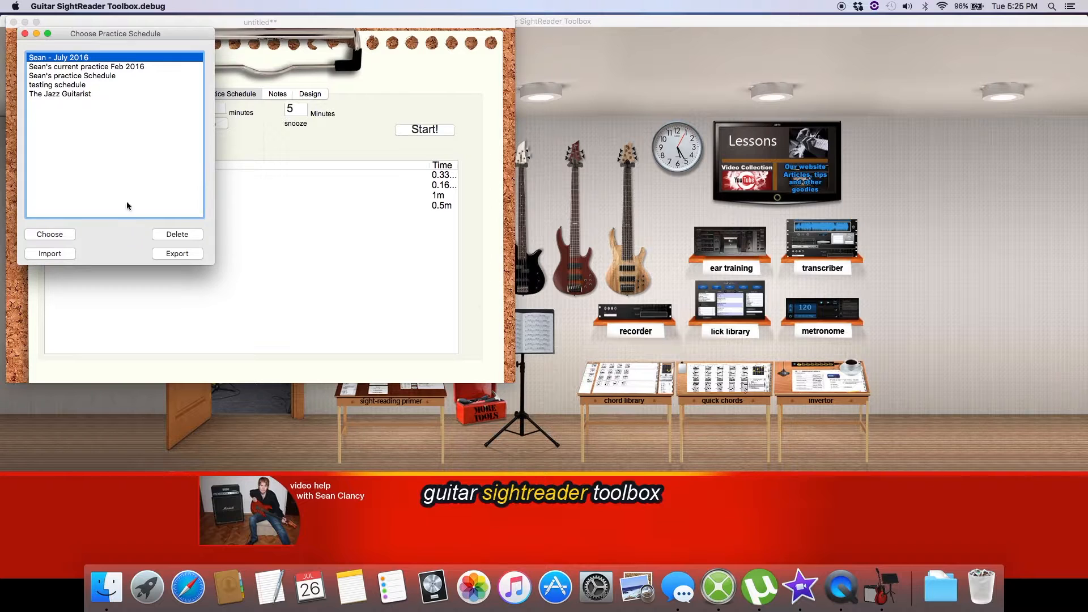
left_click(50, 235)
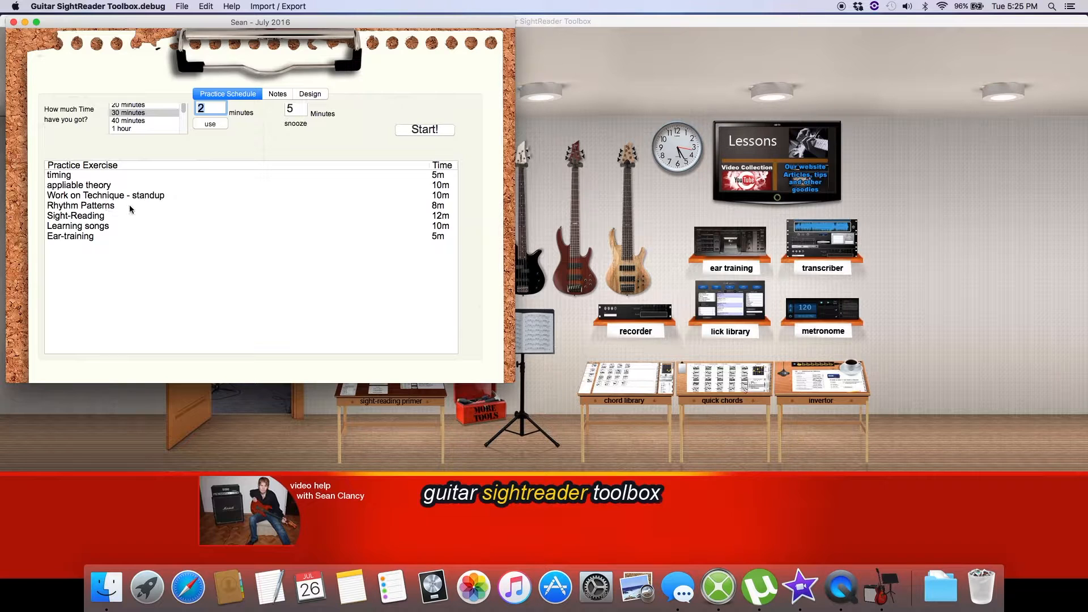
- Start the practice session from the "Work on Technique - standup" exercise
left_click(101, 196)
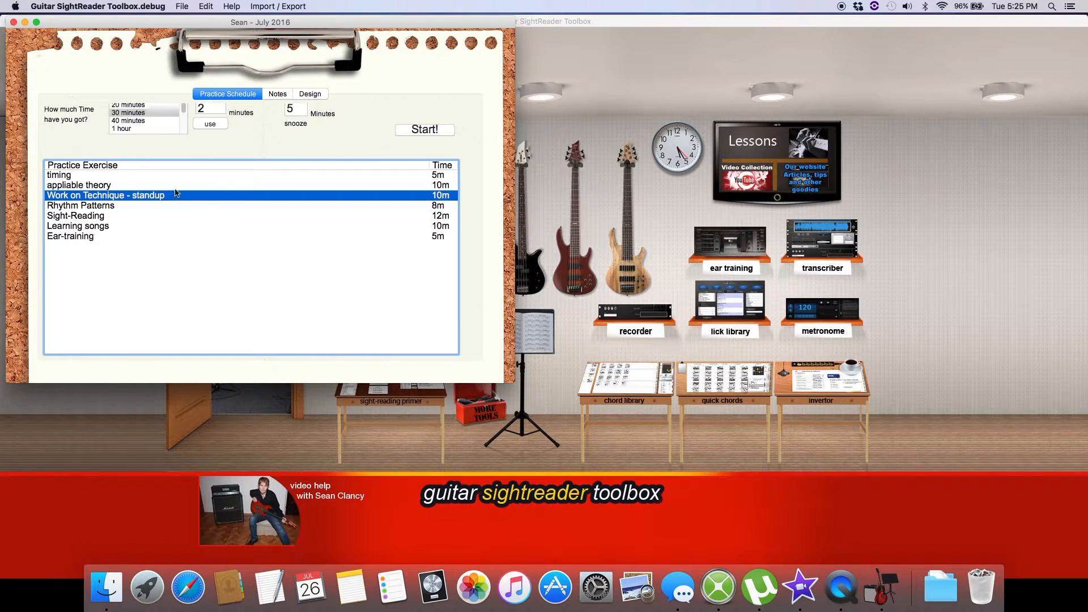
left_click(425, 131)
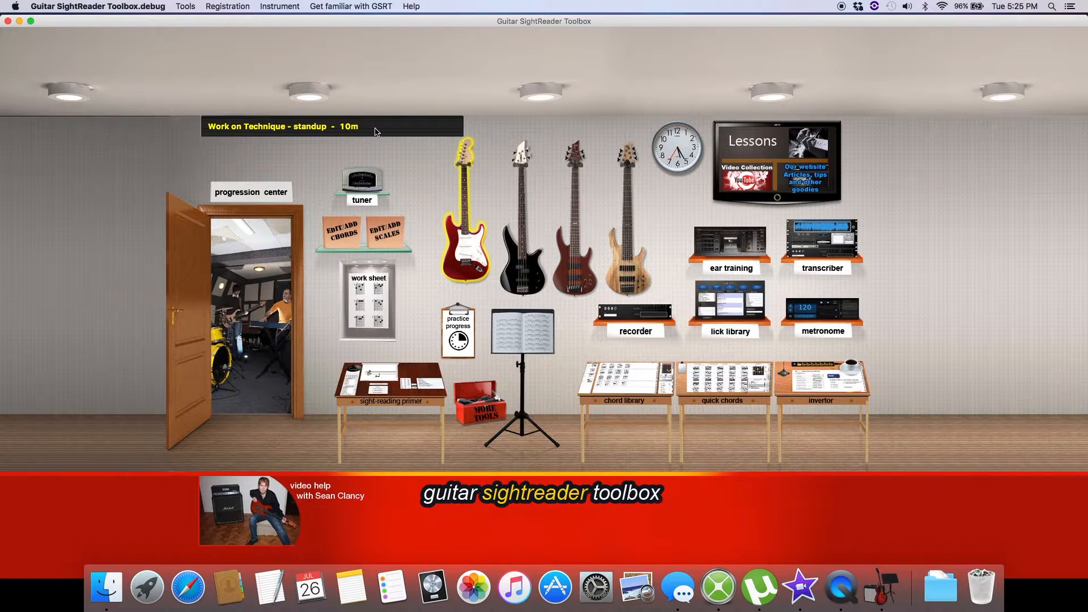
- Reopen the running schedule and review its notes, exercise design and practice list
left_click(453, 321)
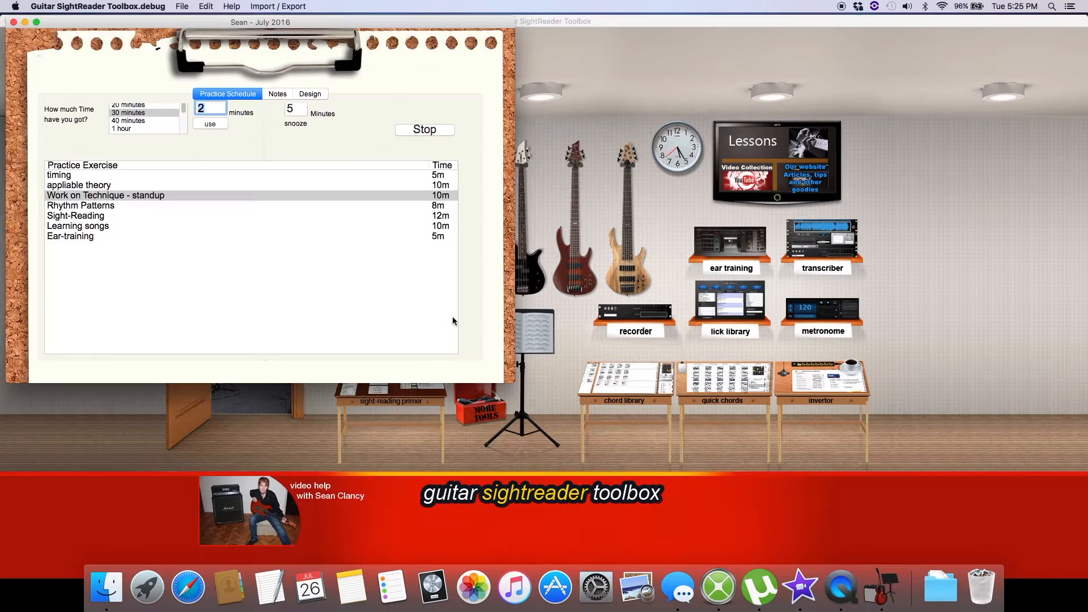
left_click(277, 95)
left_click(318, 95)
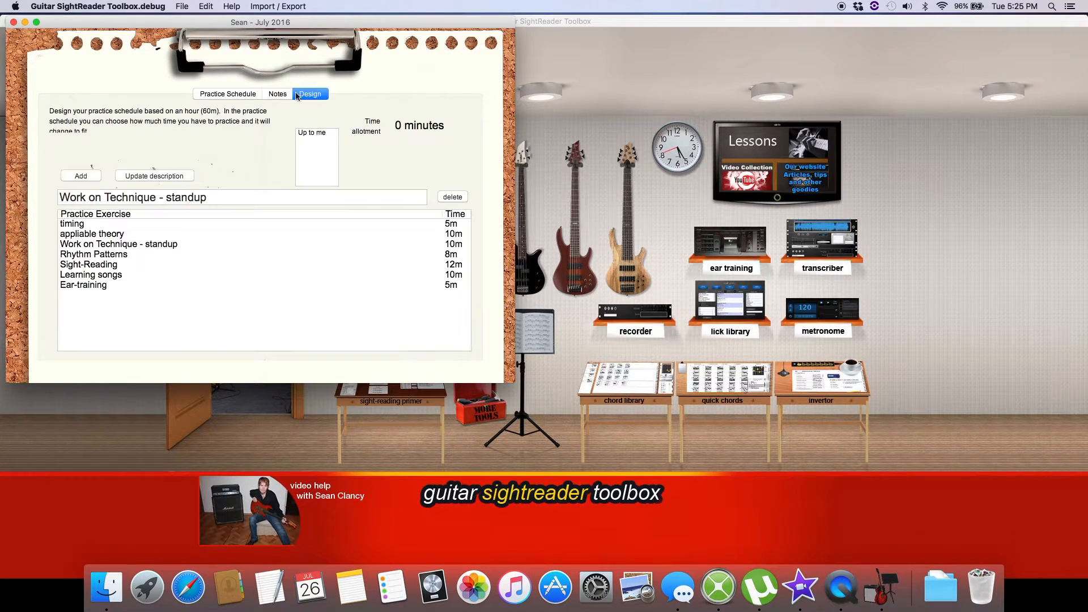
left_click(234, 94)
left_click(286, 94)
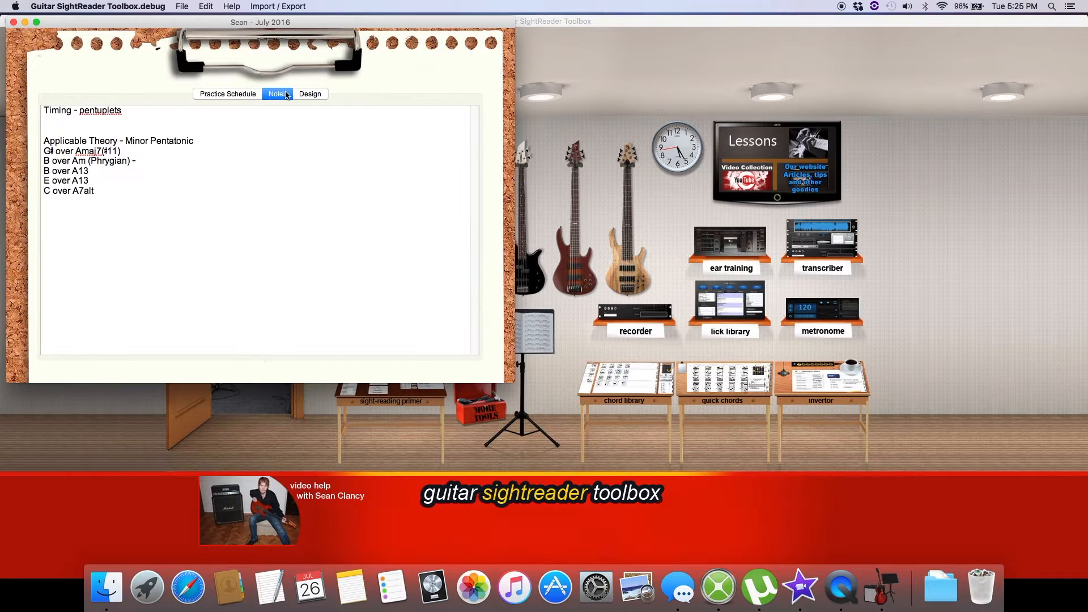
left_click(225, 96)
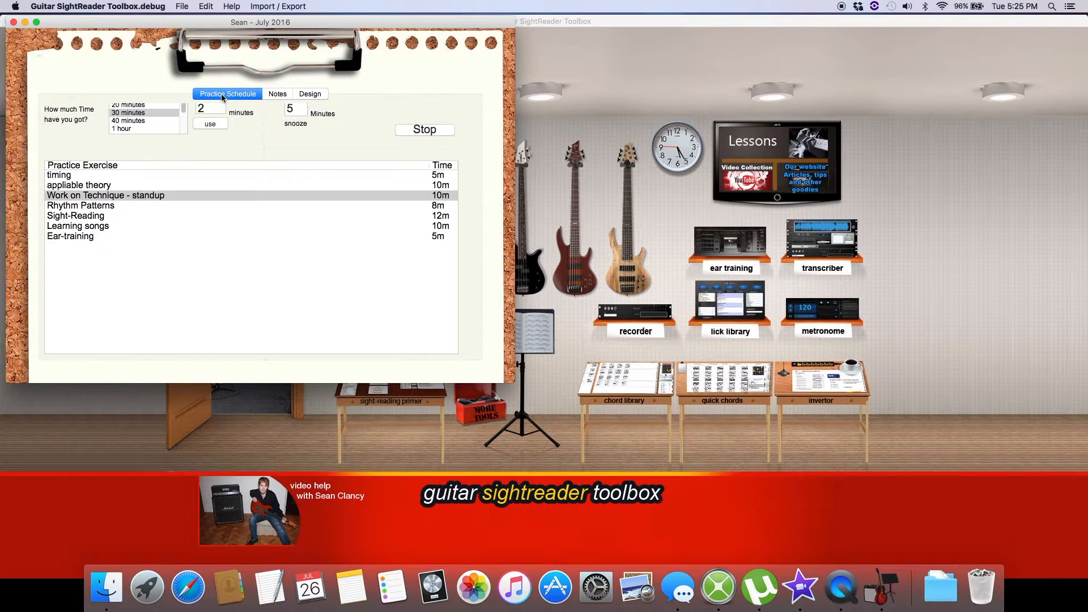